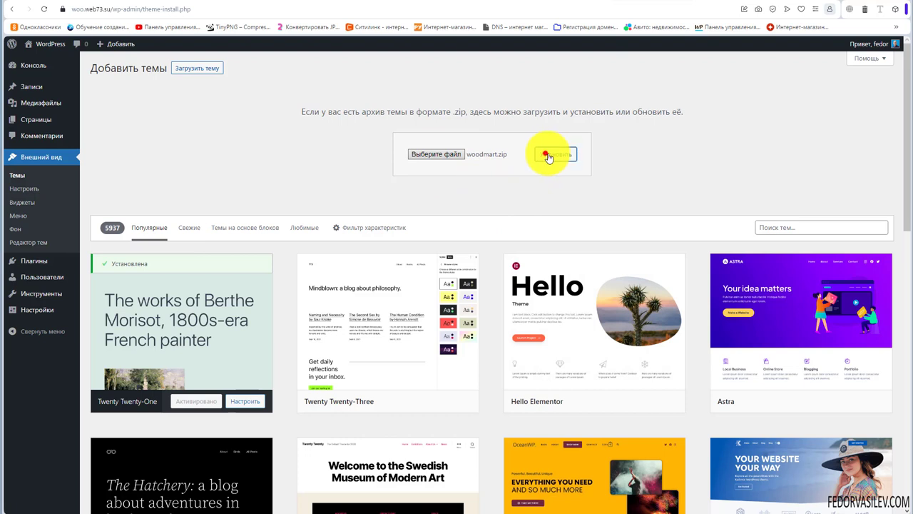
# Install the theme from the chosen woodmart.zip archive and activate it
pyautogui.click(547, 154)
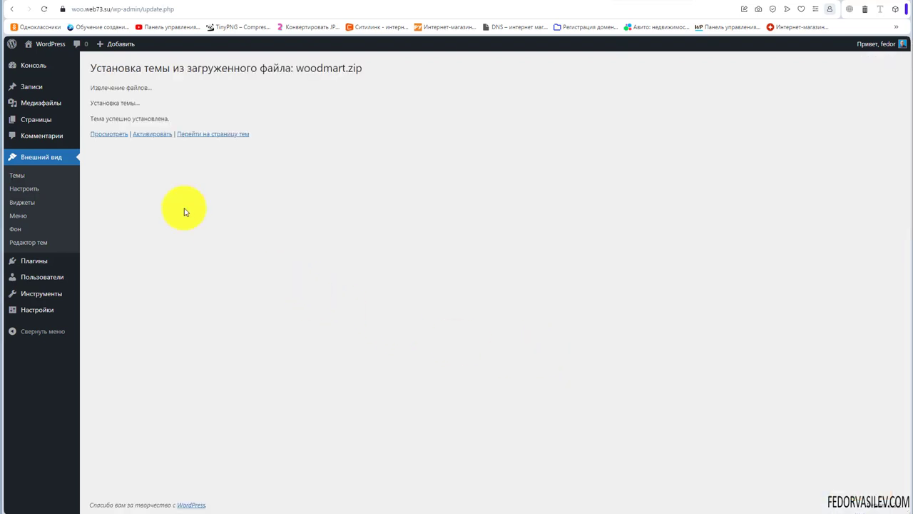
pyautogui.moveTo(104, 119); pyautogui.dragTo(153, 117)
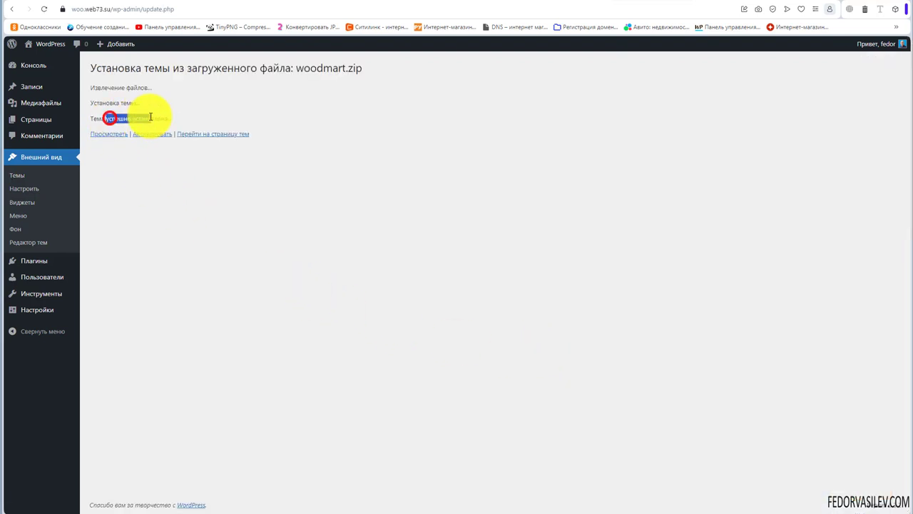
pyautogui.click(169, 212)
pyautogui.click(151, 136)
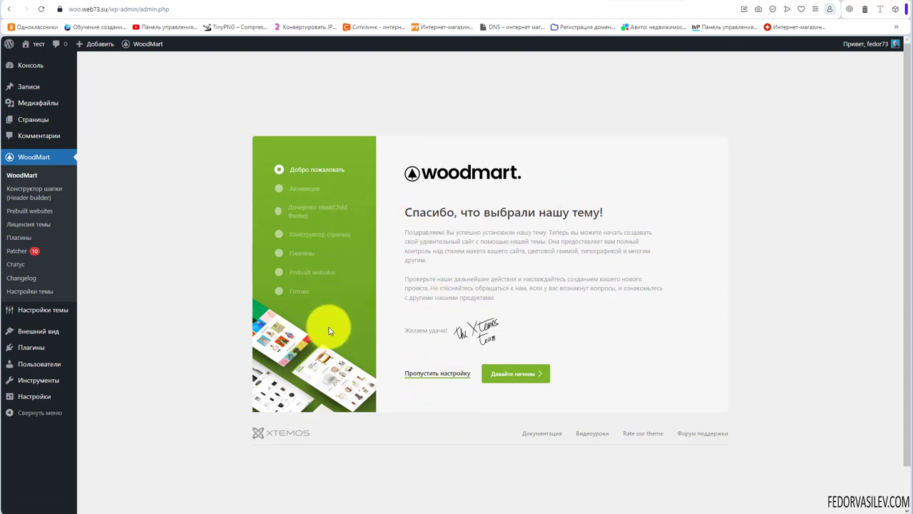
# Start the WoodMart setup wizard and skip the theme licence activation
pyautogui.moveTo(63, 340)
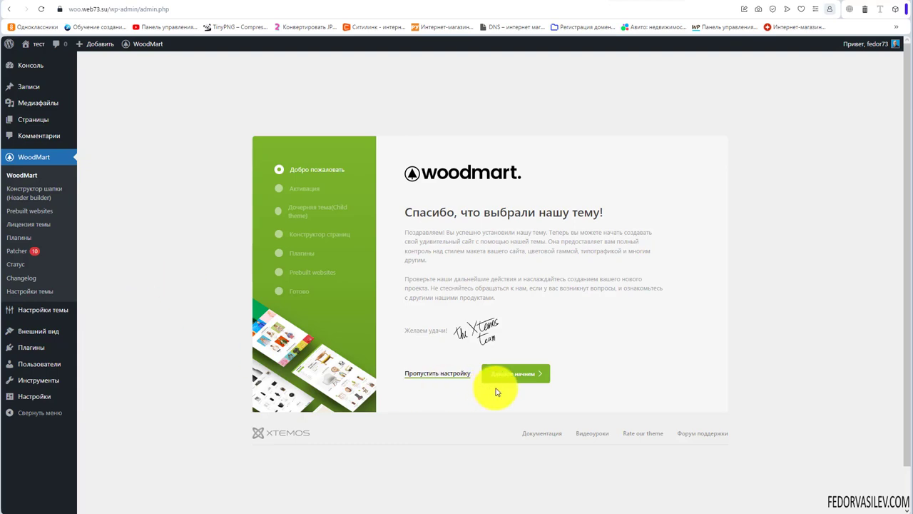
pyautogui.click(517, 376)
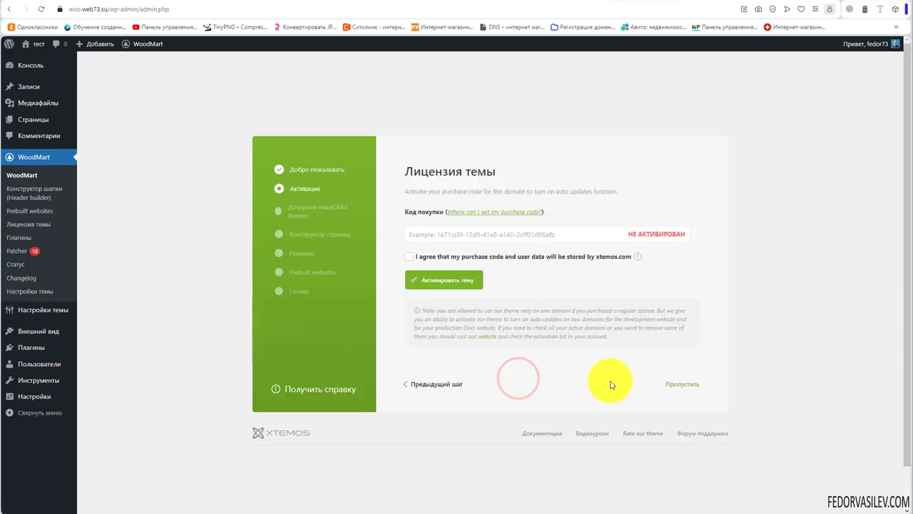
pyautogui.click(489, 235)
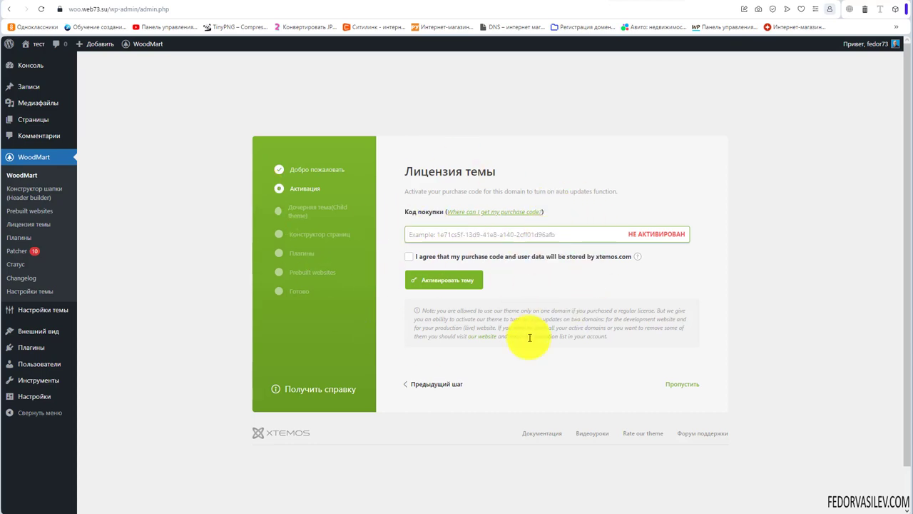
pyautogui.click(676, 384)
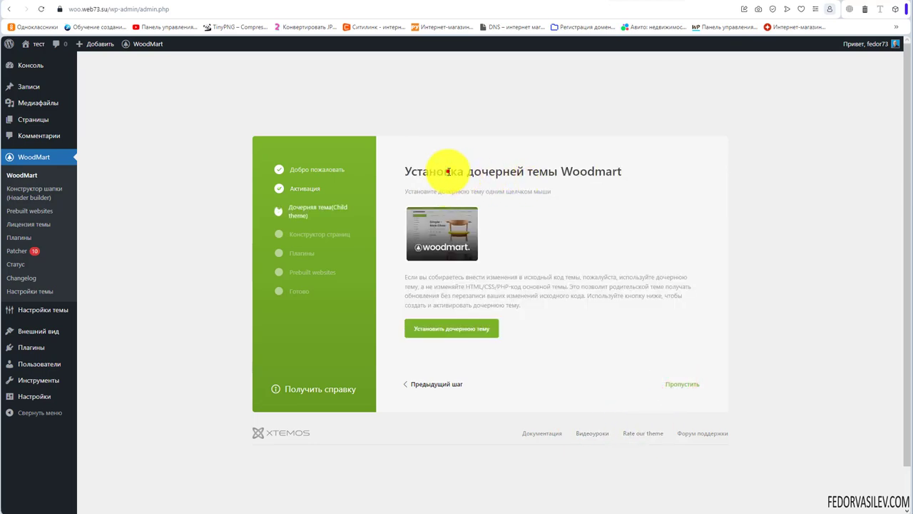
# Install the WoodMart child theme and continue to the page builder choice
pyautogui.moveTo(448, 172); pyautogui.dragTo(543, 173)
pyautogui.click(544, 172)
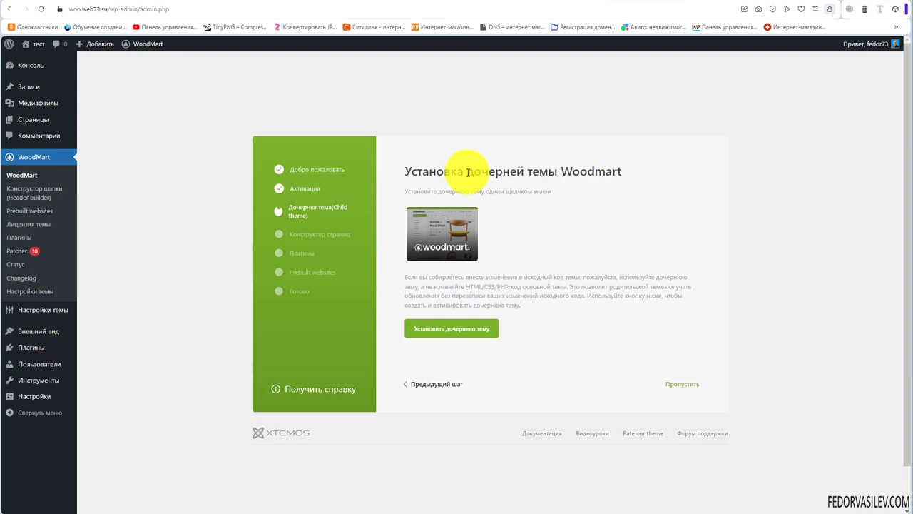
pyautogui.moveTo(468, 172); pyautogui.dragTo(546, 171)
pyautogui.click(548, 171)
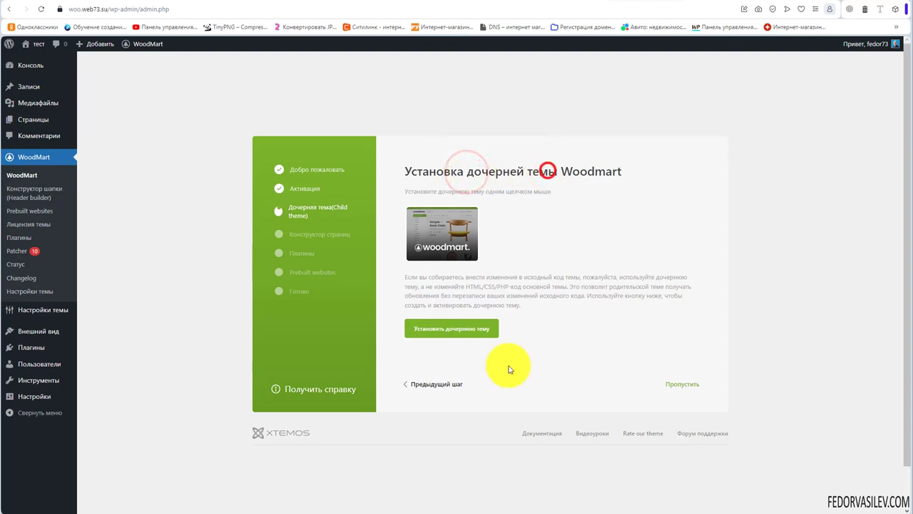
pyautogui.click(449, 334)
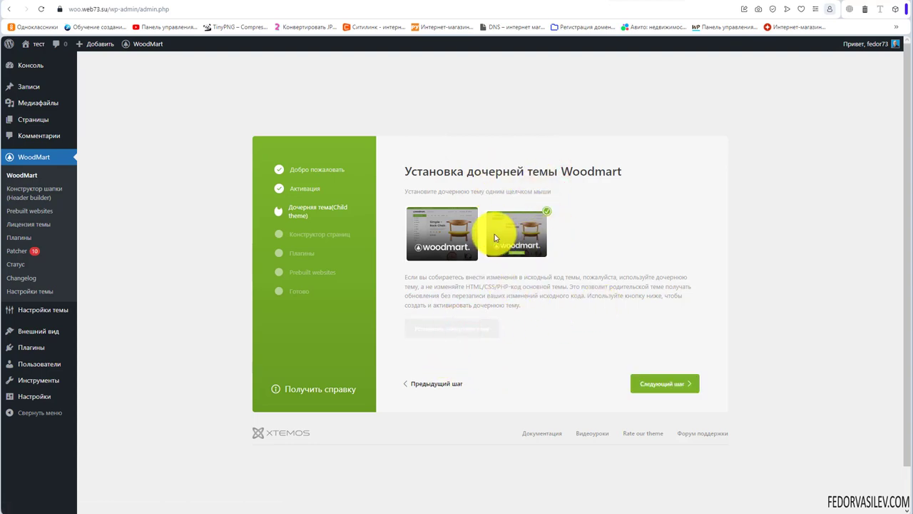
pyautogui.click(655, 384)
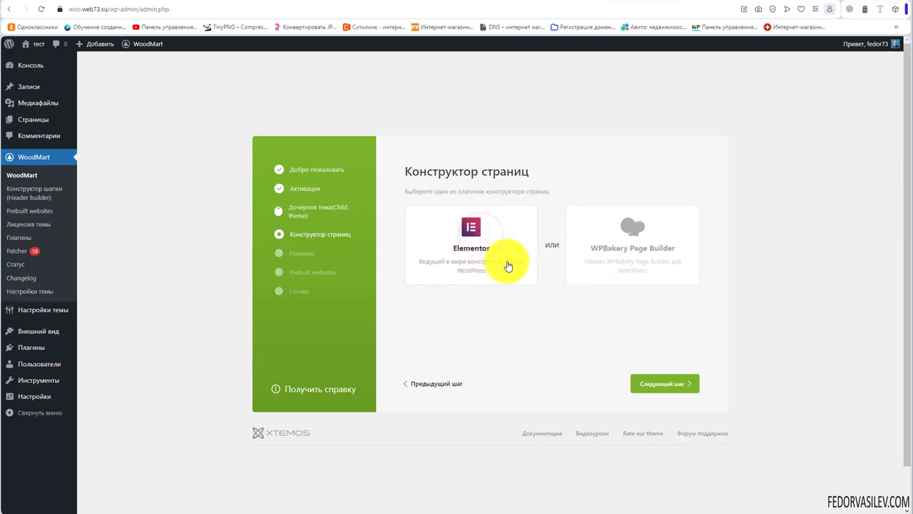
# Choose Elementor rather than WPBakery as the page builder and continue to plugin activation
pyautogui.click(622, 232)
pyautogui.click(483, 243)
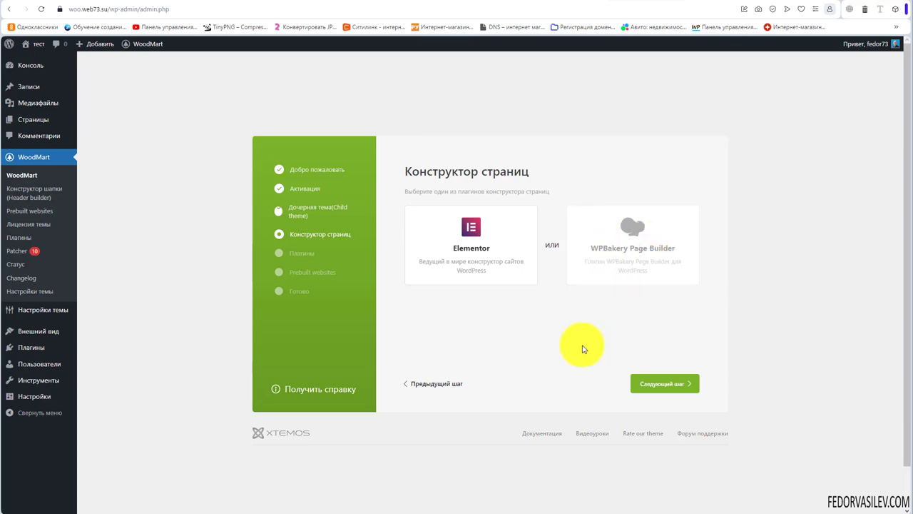
pyautogui.click(470, 232)
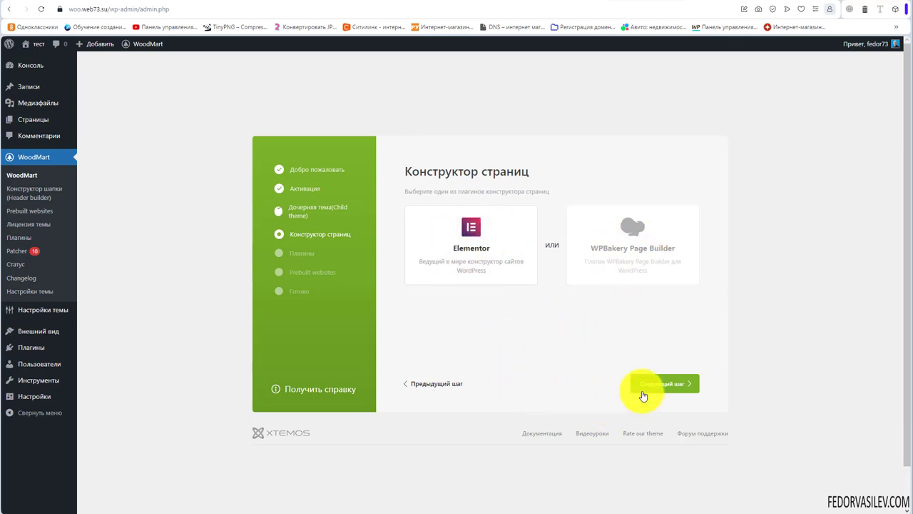
pyautogui.click(664, 383)
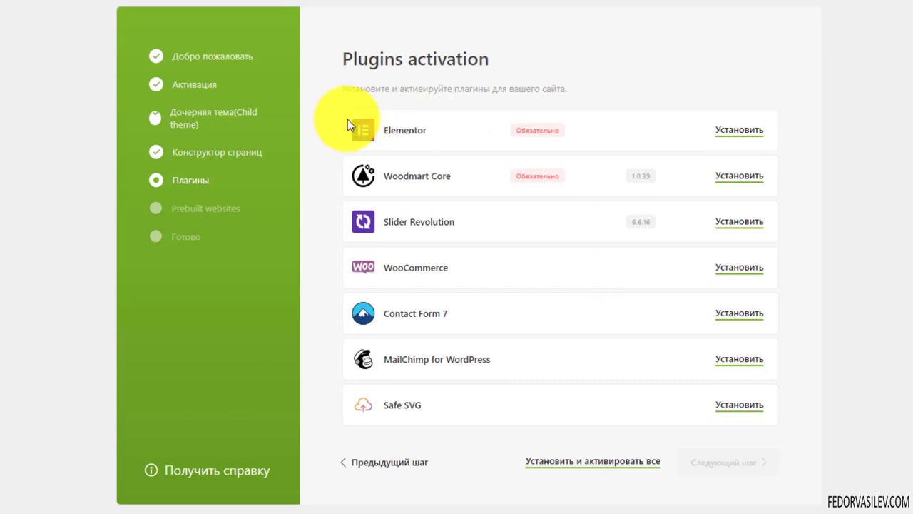
# Install the two required plugins, Elementor and Woodmart Core
pyautogui.doubleClick(518, 132)
pyautogui.click(520, 135)
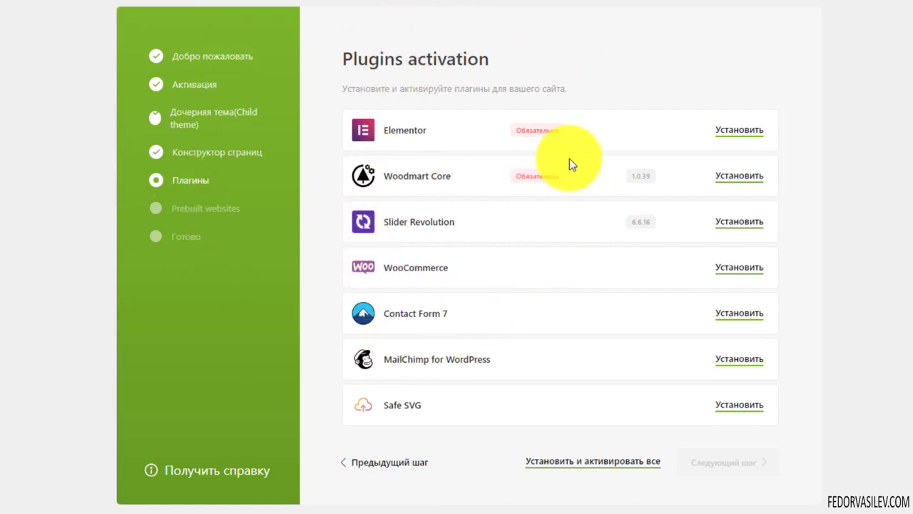
pyautogui.click(731, 136)
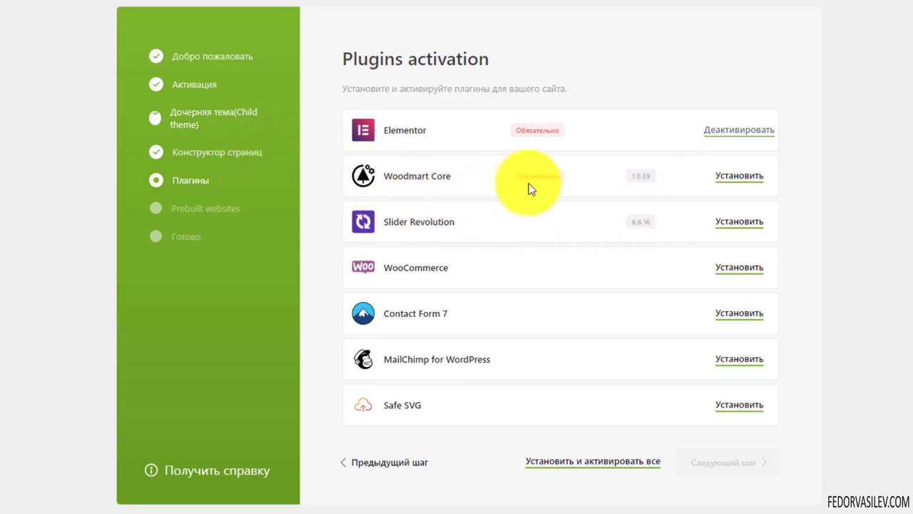
pyautogui.moveTo(521, 176); pyautogui.dragTo(537, 214)
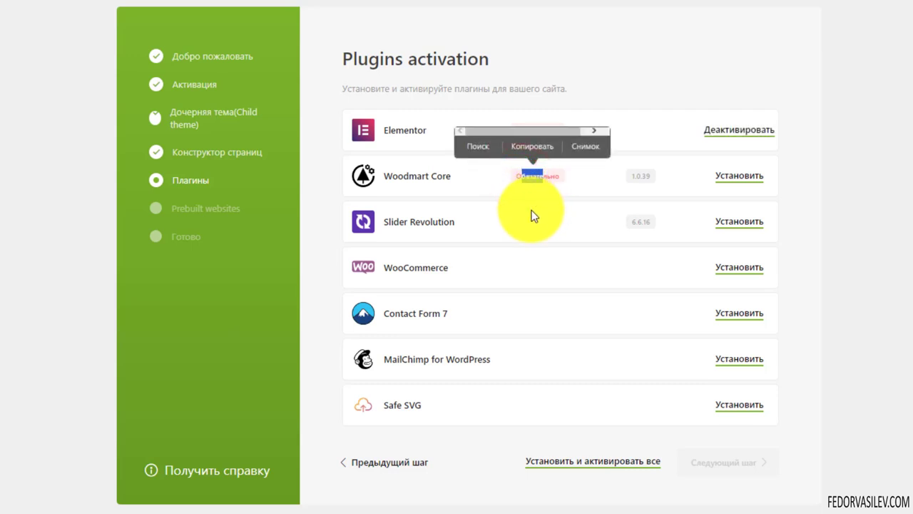
pyautogui.moveTo(451, 175); pyautogui.dragTo(426, 177)
pyautogui.click(490, 184)
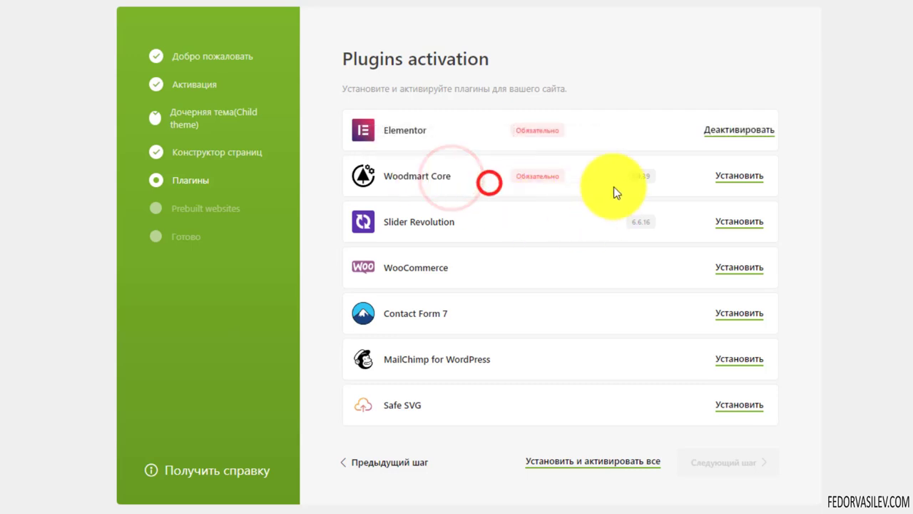
pyautogui.click(733, 179)
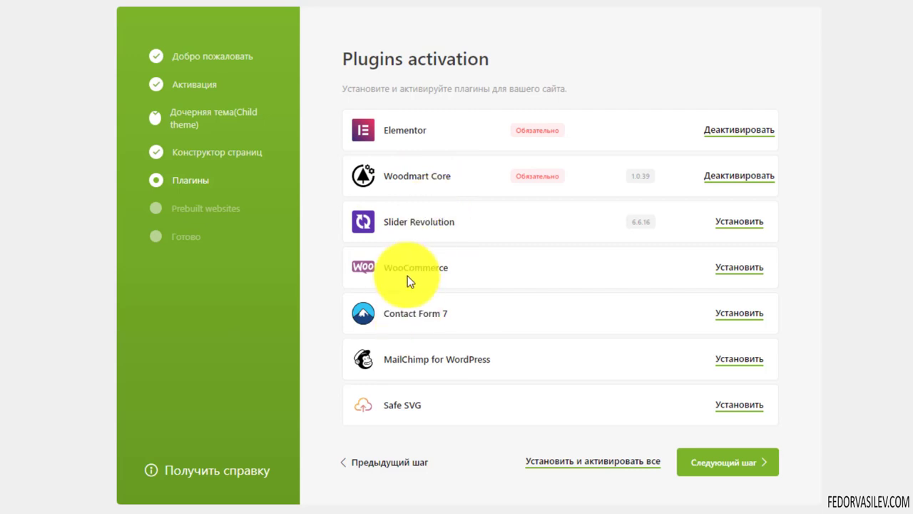
# Install the optional WooCommerce and Safe SVG plugins, and continue to the prebuilt websites
pyautogui.click(719, 269)
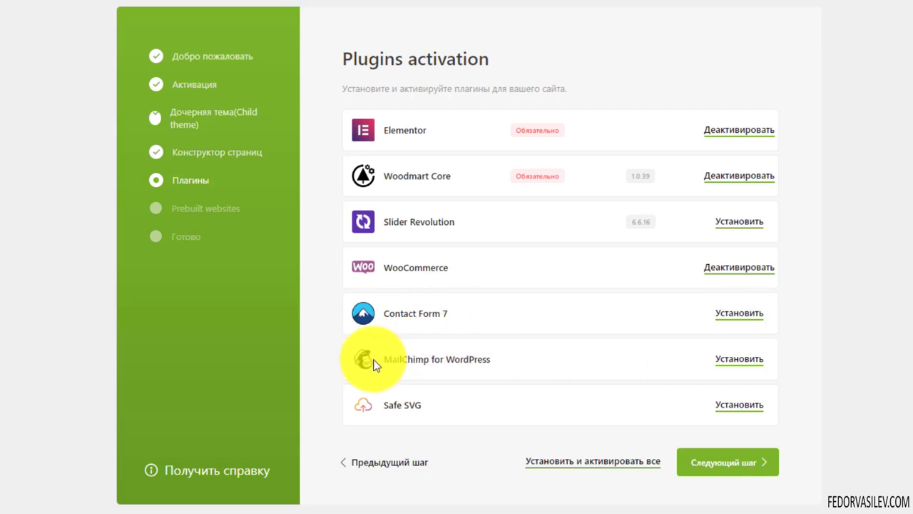
pyautogui.moveTo(385, 359); pyautogui.dragTo(430, 360)
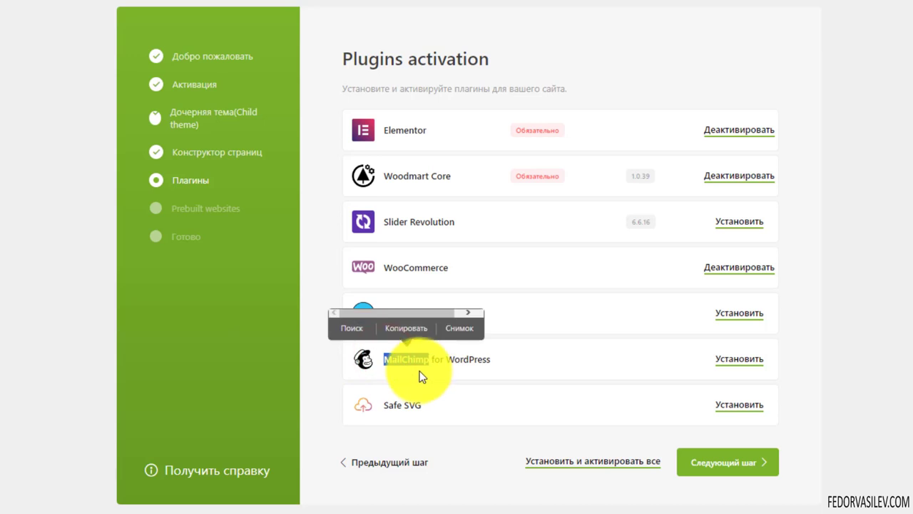
pyautogui.click(417, 363)
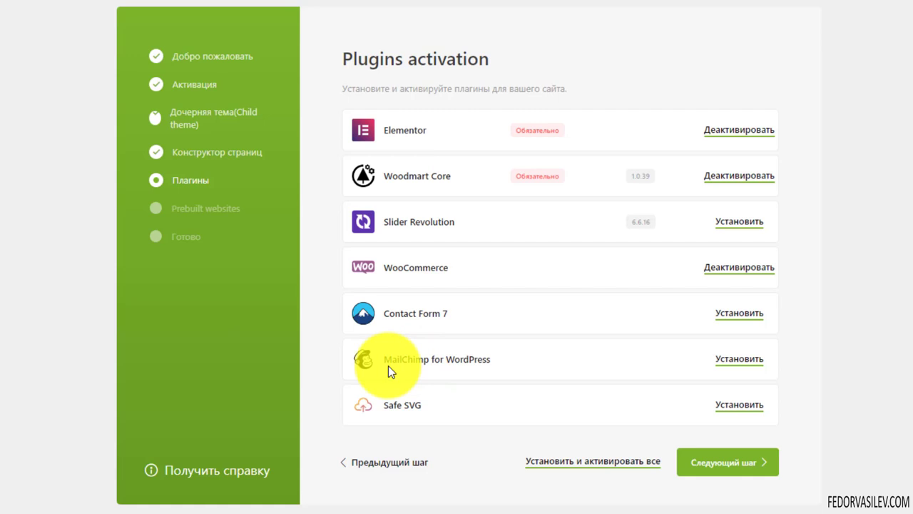
pyautogui.doubleClick(388, 363)
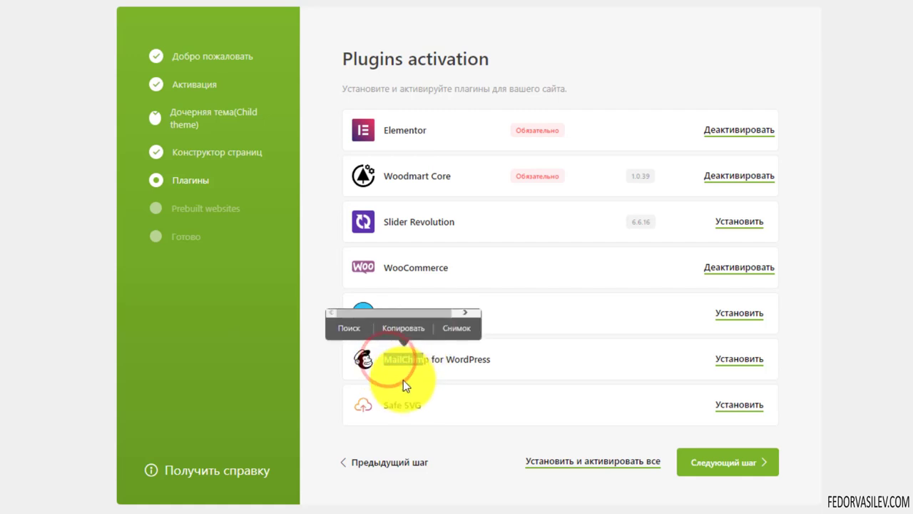
pyautogui.click(411, 363)
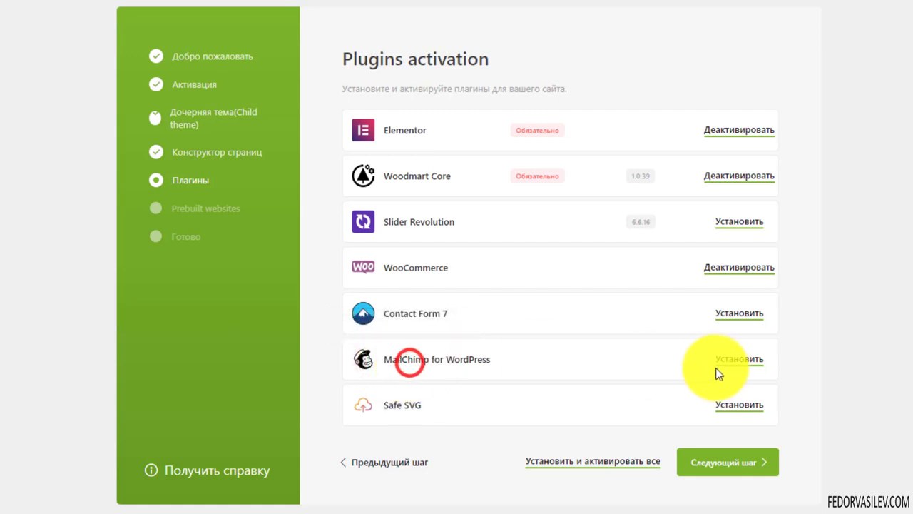
pyautogui.doubleClick(399, 405)
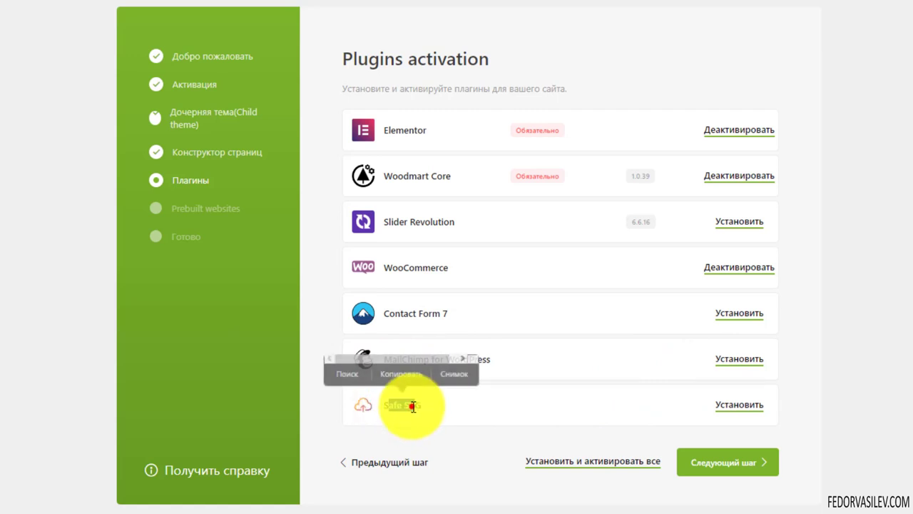
pyautogui.click(399, 406)
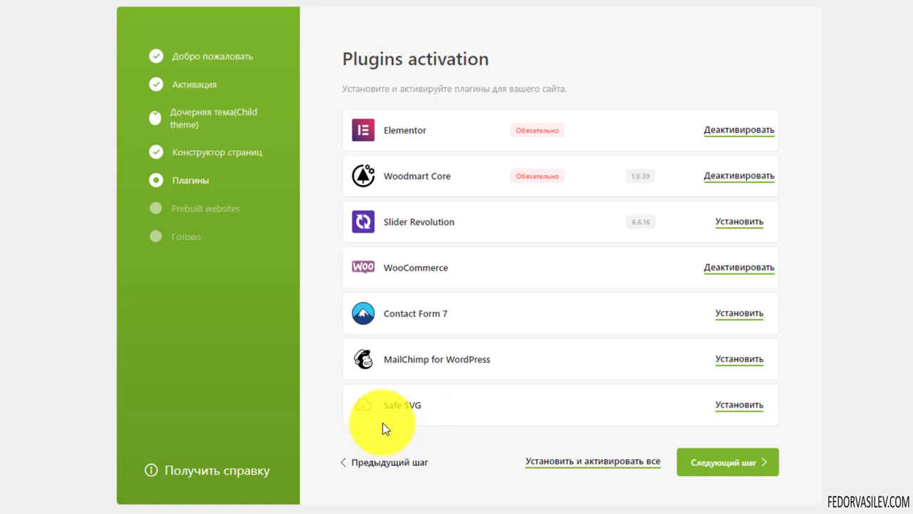
pyautogui.click(722, 404)
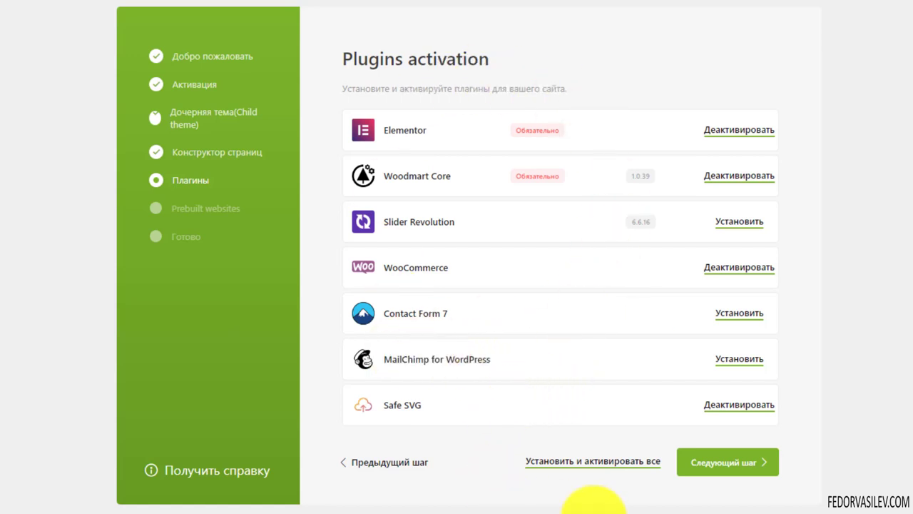
pyautogui.click(732, 455)
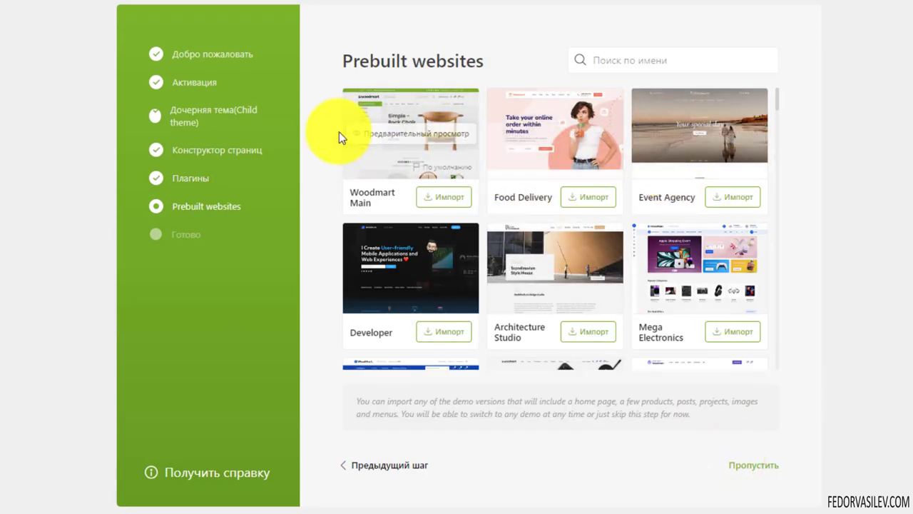
# Preview the Repair prebuilt website and examine its page sections from the header down
pyautogui.scroll(-15, 428, 228)
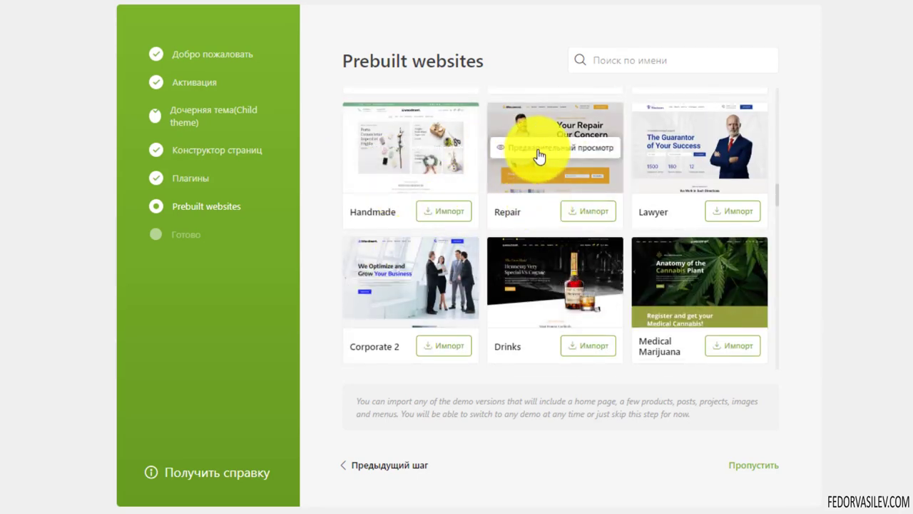
pyautogui.click(540, 153)
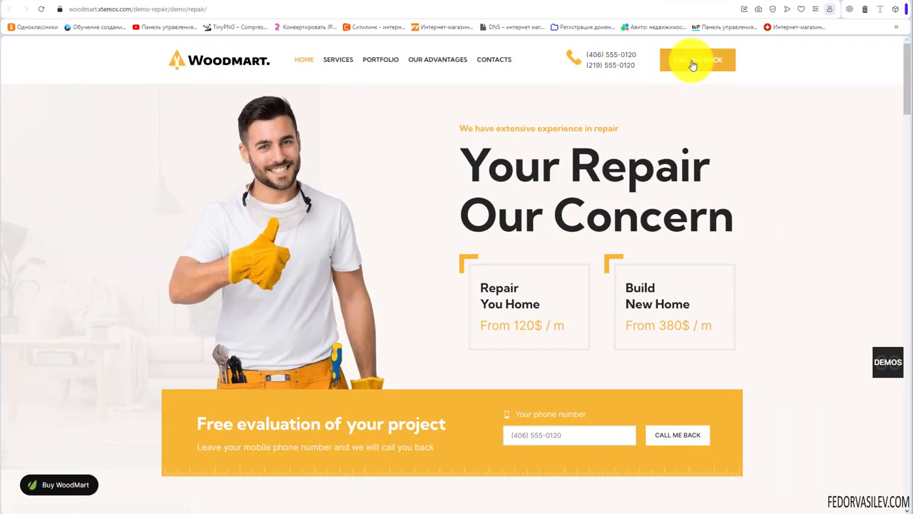
pyautogui.scroll(-2, 428, 221)
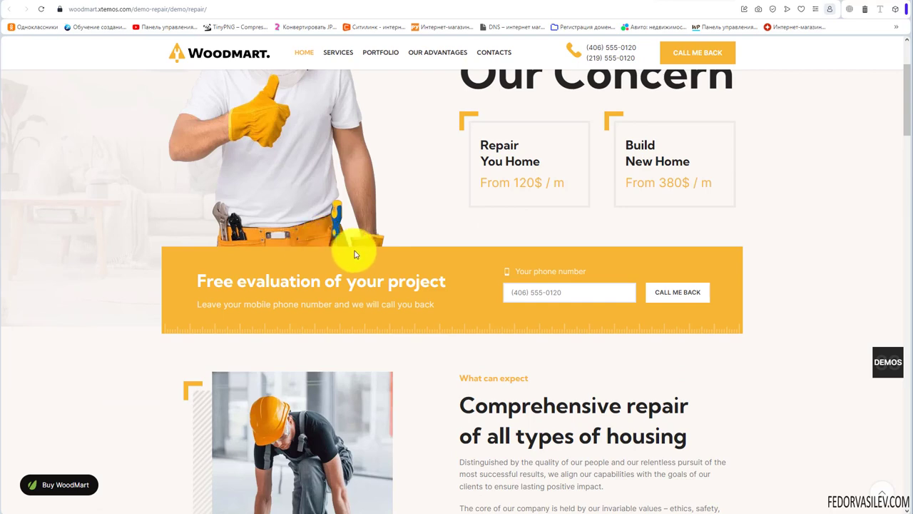
pyautogui.scroll(-7, 324, 242)
pyautogui.scroll(-8, 307, 239)
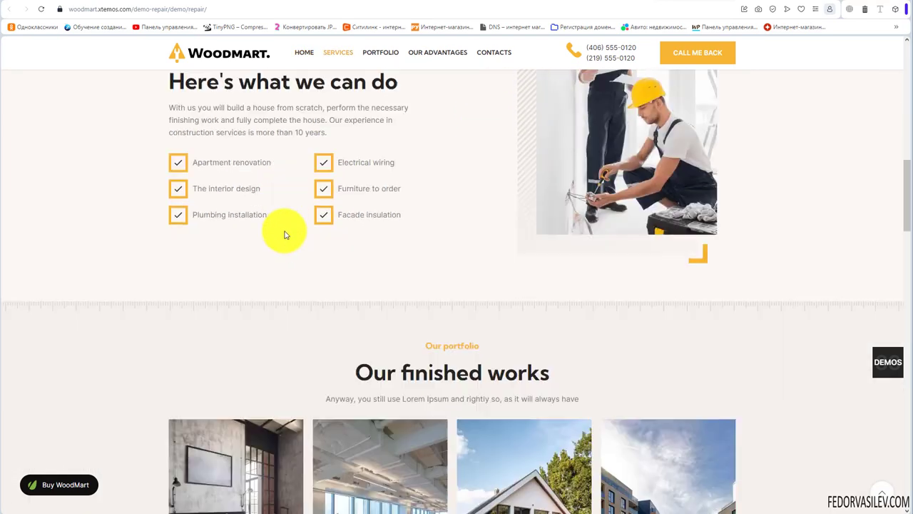
pyautogui.scroll(-10, 431, 233)
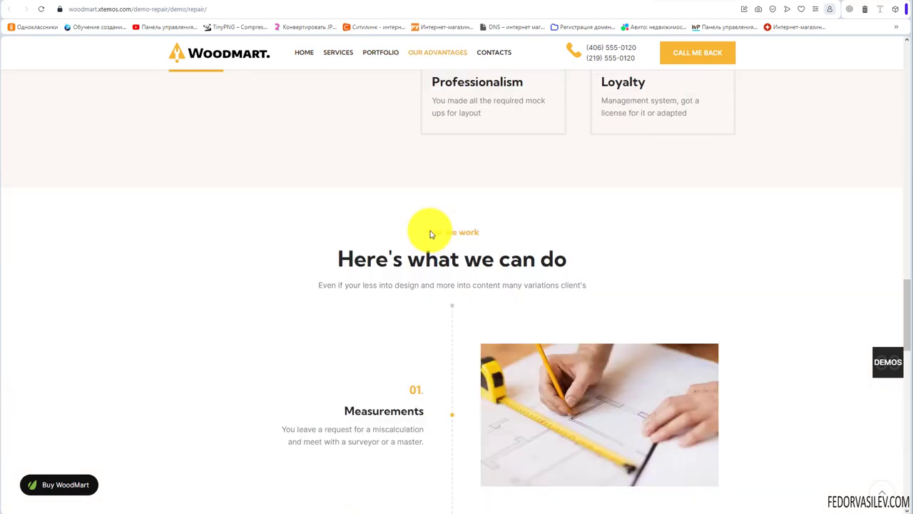
pyautogui.scroll(-1, 321, 242)
pyautogui.scroll(-9, 281, 232)
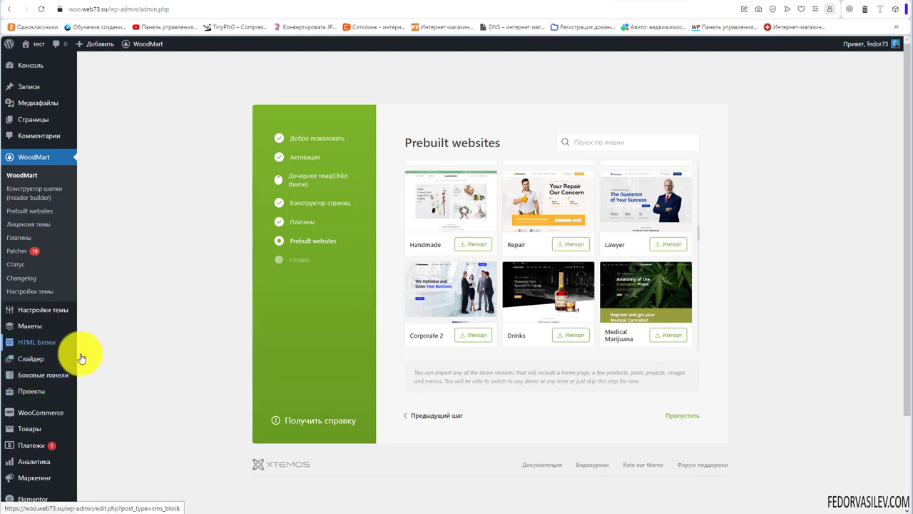
pyautogui.moveTo(38, 381)
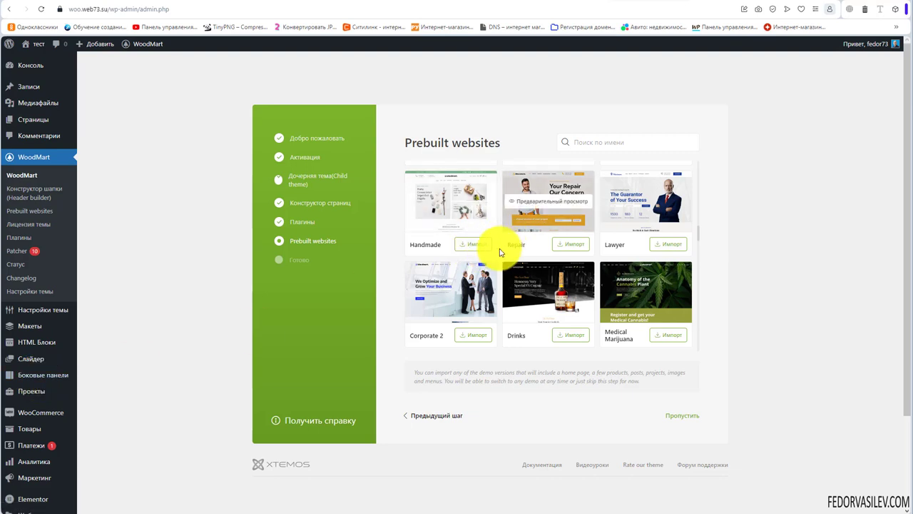
# Browse the remaining prebuilt websites and skip the demo import to finish the setup wizard
pyautogui.scroll(-10, 532, 285)
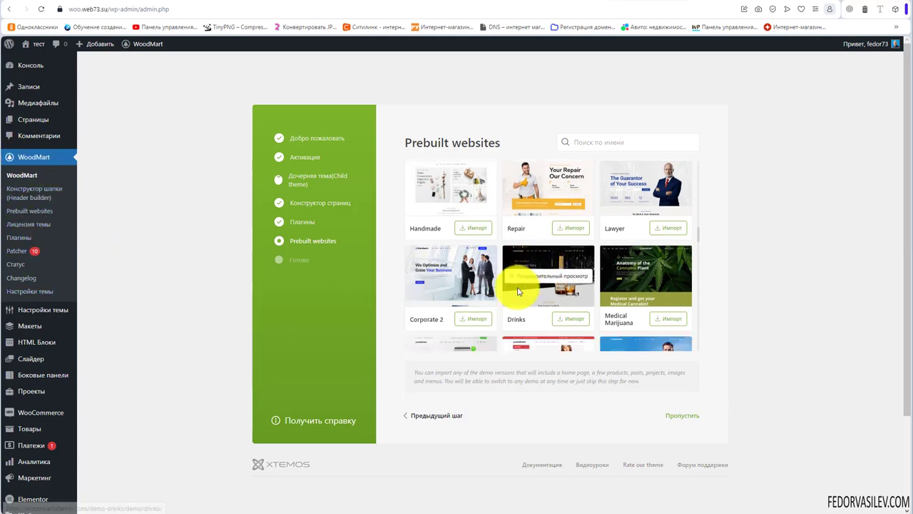
pyautogui.scroll(-10, 503, 293)
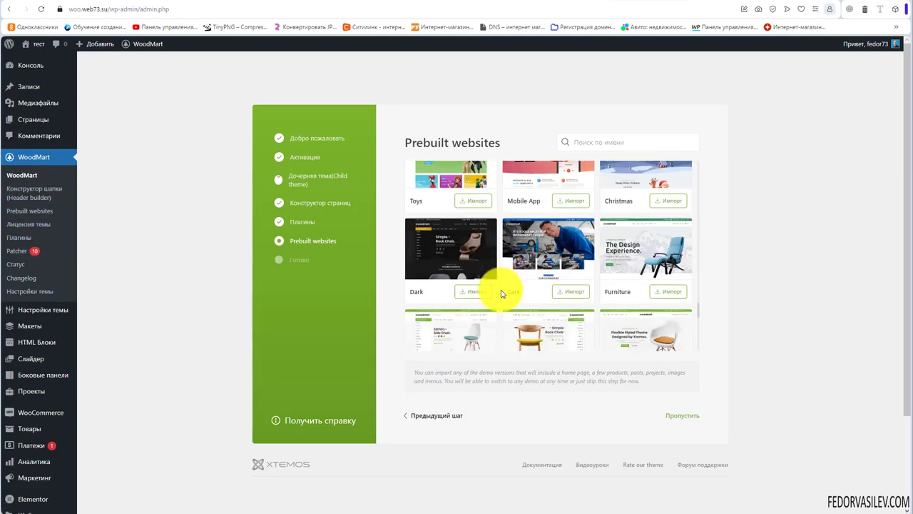
pyautogui.click(684, 416)
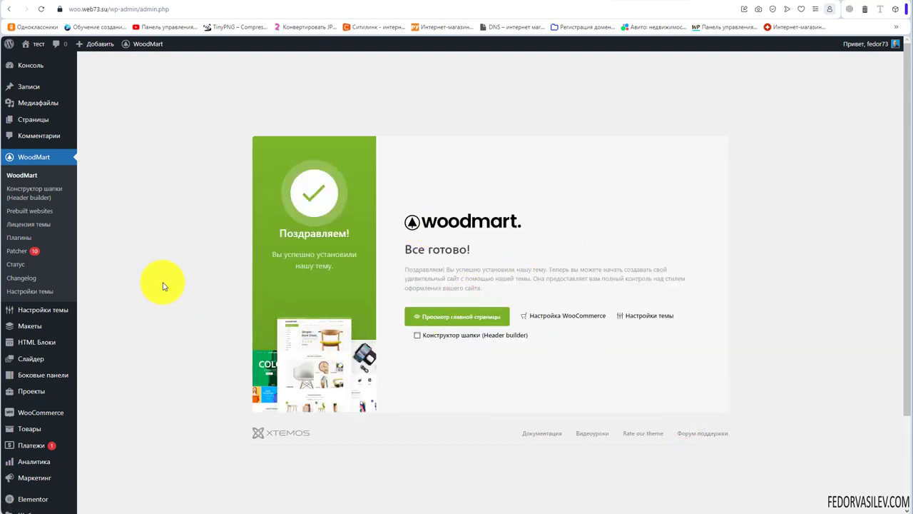
# Review WoodMart's Patcher list and apply patch 492679 for the WPBakery products view element, confirming the file update
pyautogui.click(18, 251)
pyautogui.scroll(-3, 428, 260)
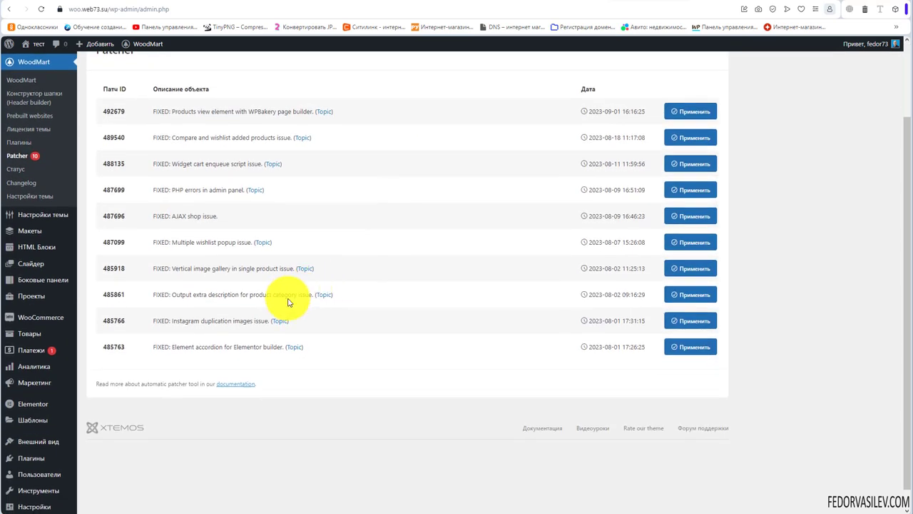
pyautogui.scroll(3, 288, 302)
pyautogui.moveTo(151, 206); pyautogui.dragTo(277, 208)
pyautogui.click(390, 206)
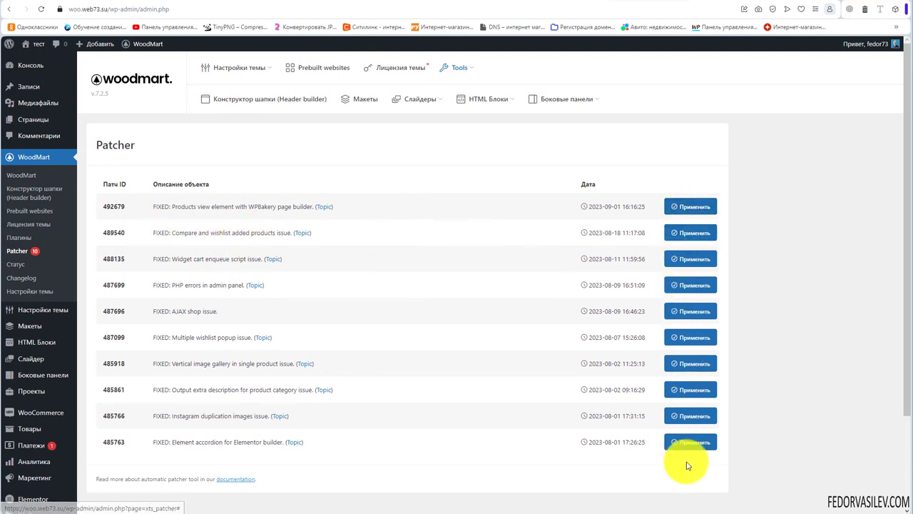
pyautogui.click(690, 207)
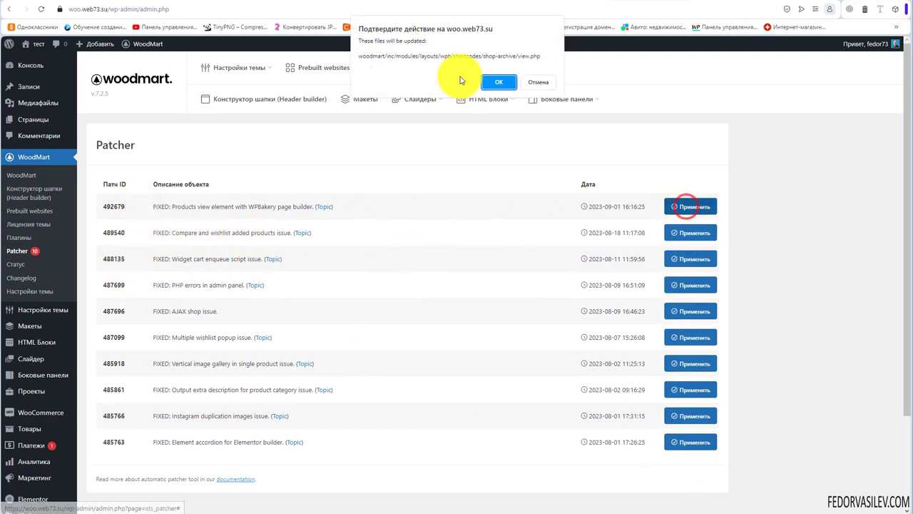
pyautogui.click(494, 79)
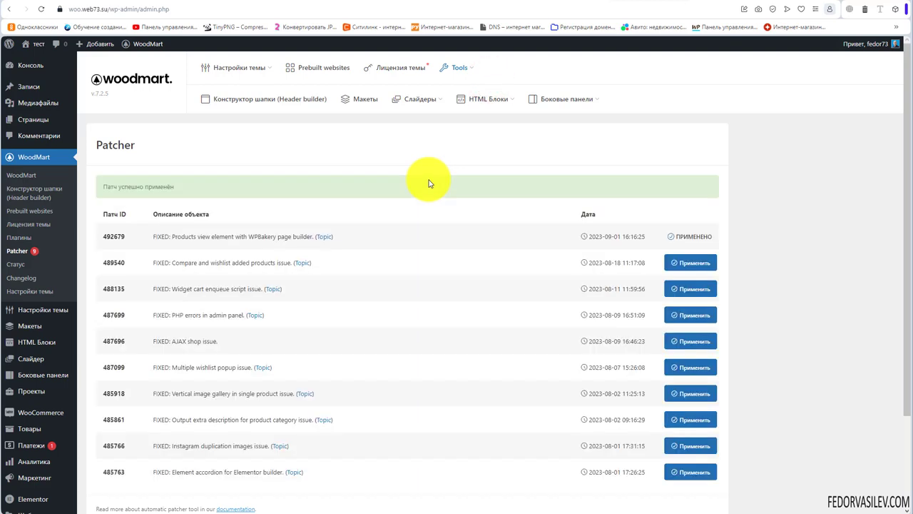
pyautogui.moveTo(676, 236); pyautogui.dragTo(695, 236)
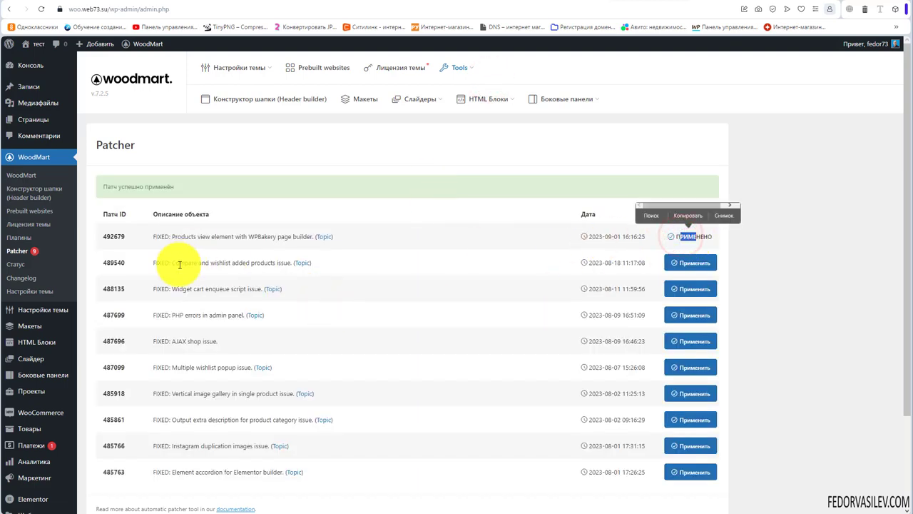
# Apply the remaining patches from 489540 down to 485763 and reload the Patcher page
pyautogui.click(683, 258)
pyautogui.click(499, 120)
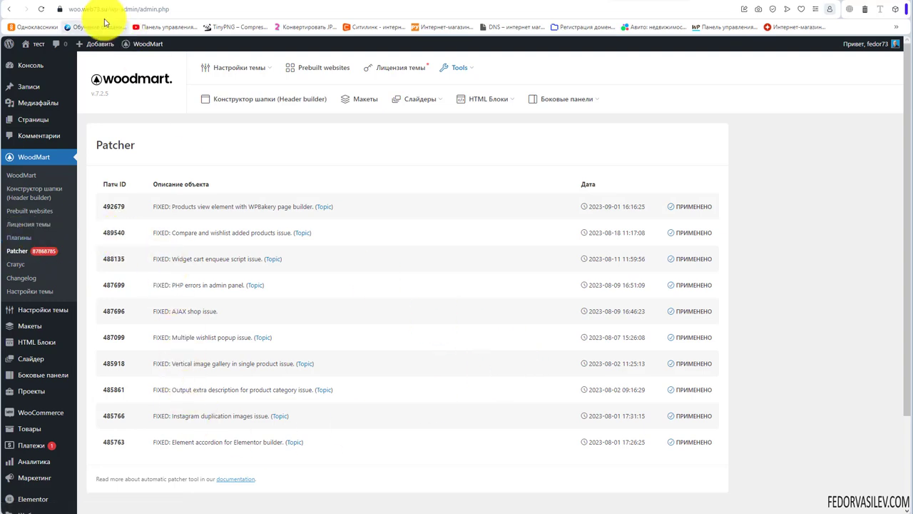
pyautogui.click(40, 9)
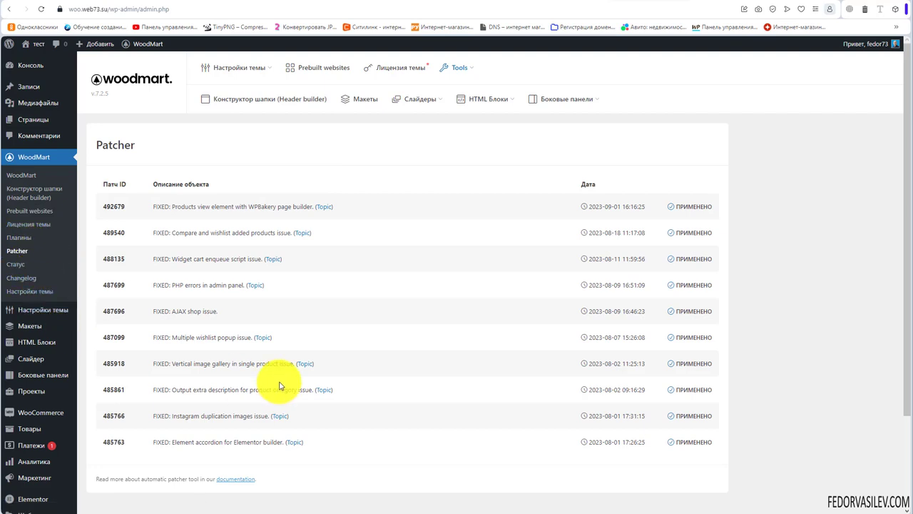
# Open the list of installed WordPress themes and check the details of the active Woodmart Child theme
pyautogui.moveTo(41, 312)
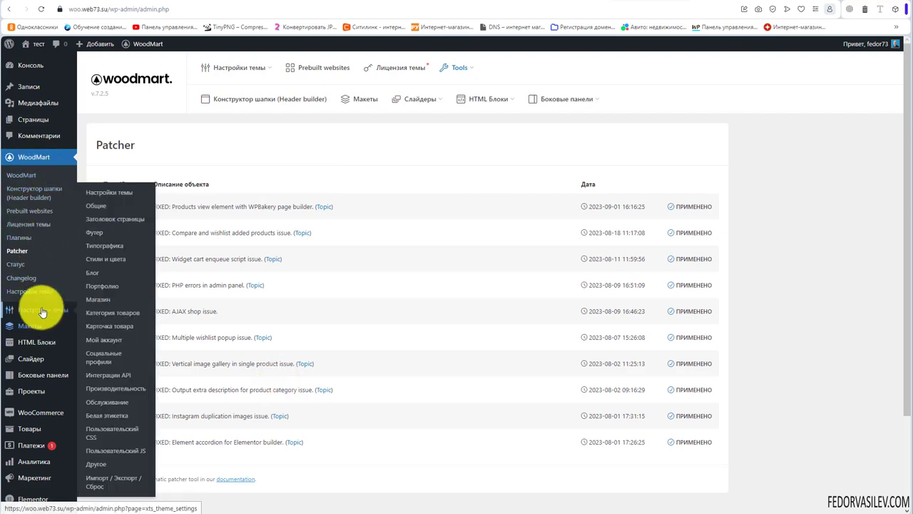
pyautogui.scroll(-2, 36, 367)
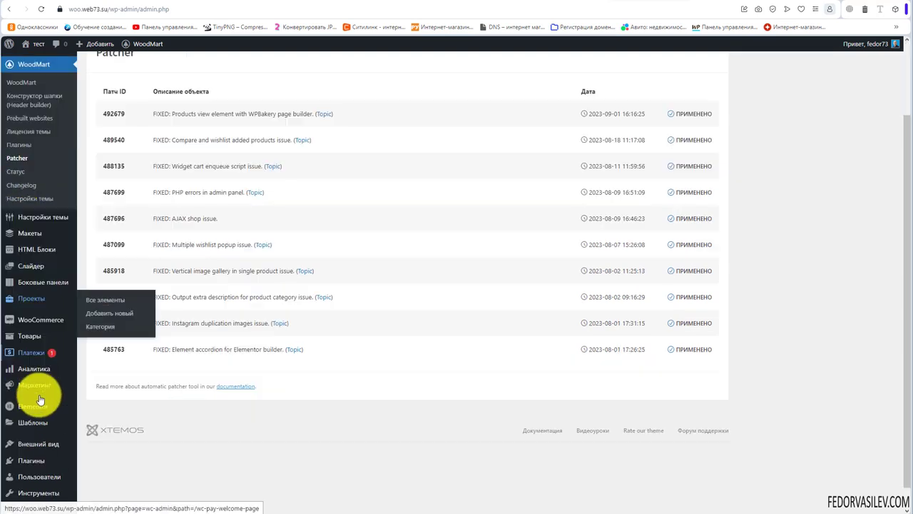
pyautogui.moveTo(40, 398)
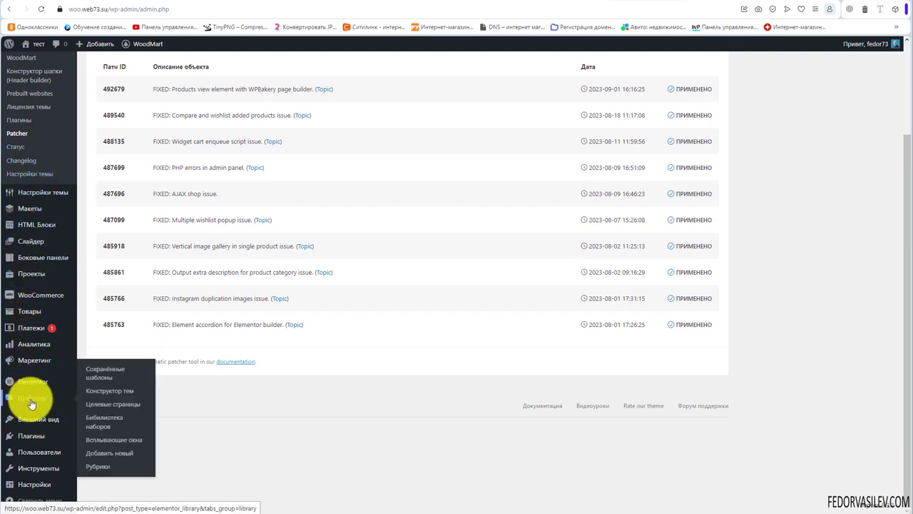
pyautogui.moveTo(24, 419)
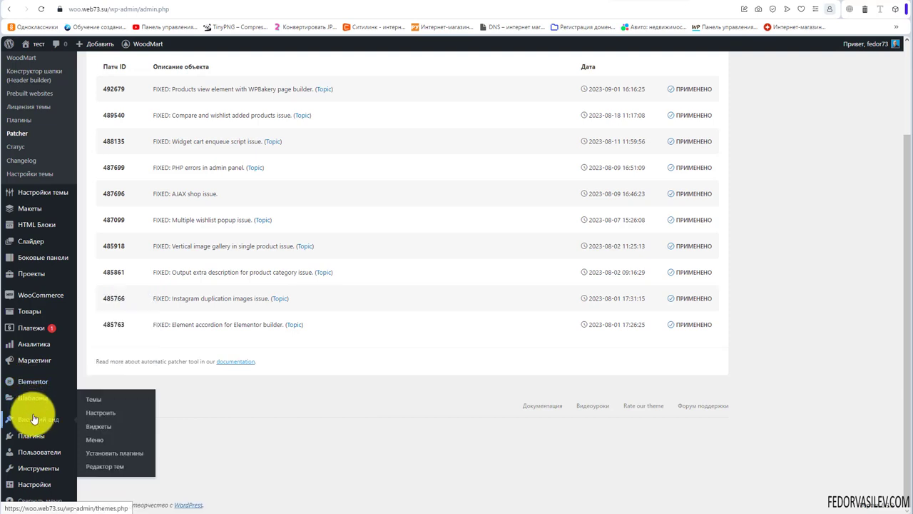
pyautogui.click(92, 402)
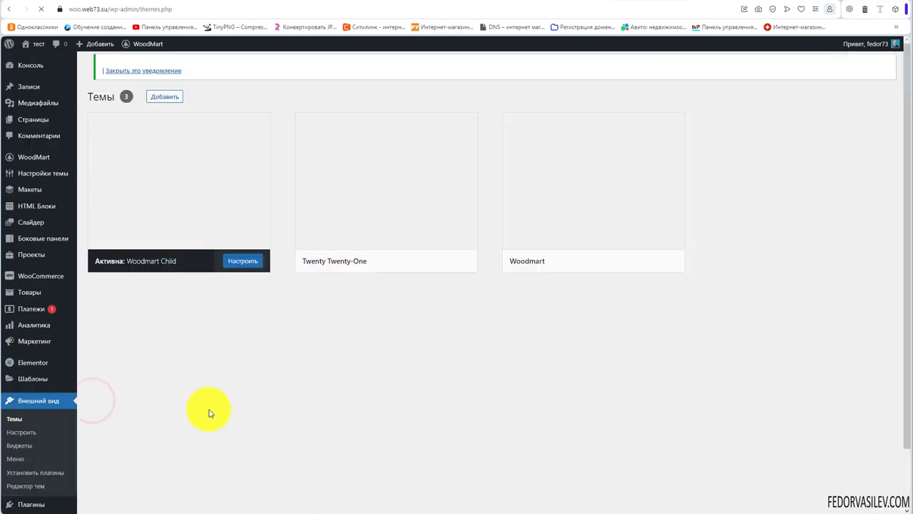
pyautogui.click(147, 270)
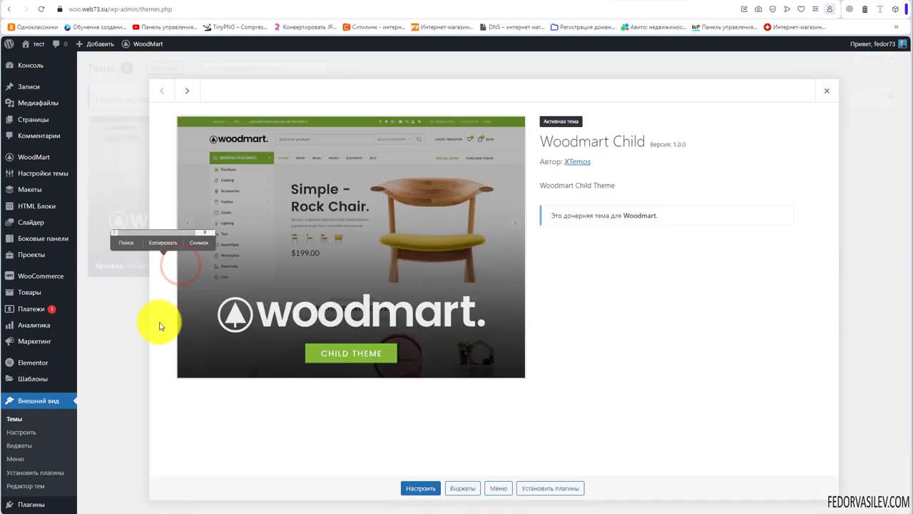
pyautogui.click(821, 96)
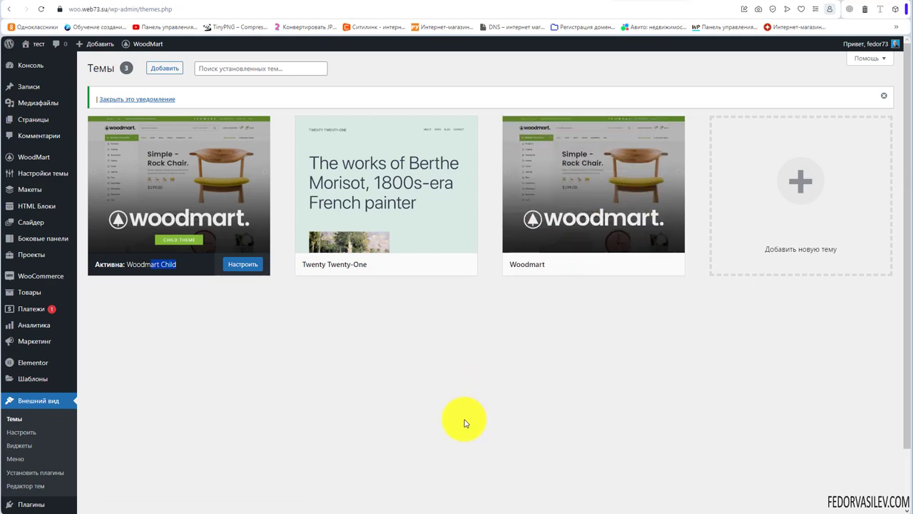
# Switch to the site's front page and reload it to view it with the WoodMart theme
pyautogui.click(769, 510)
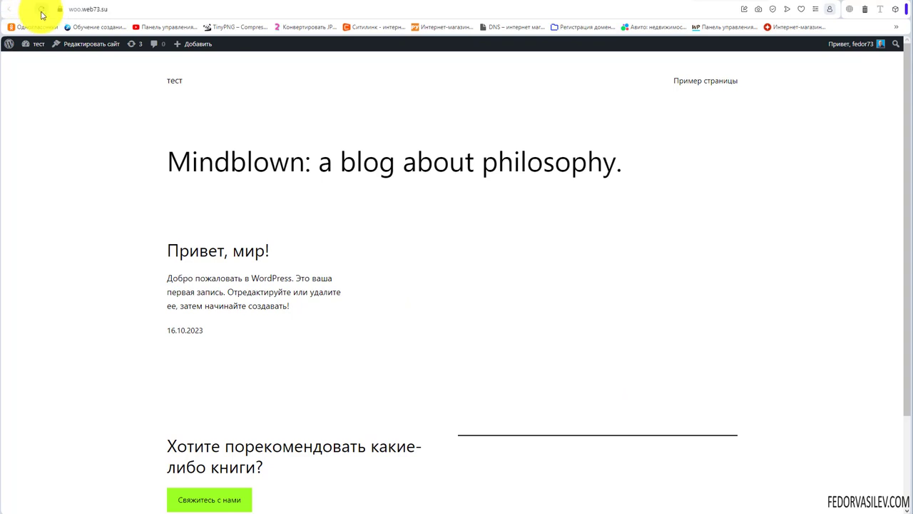
pyautogui.click(40, 8)
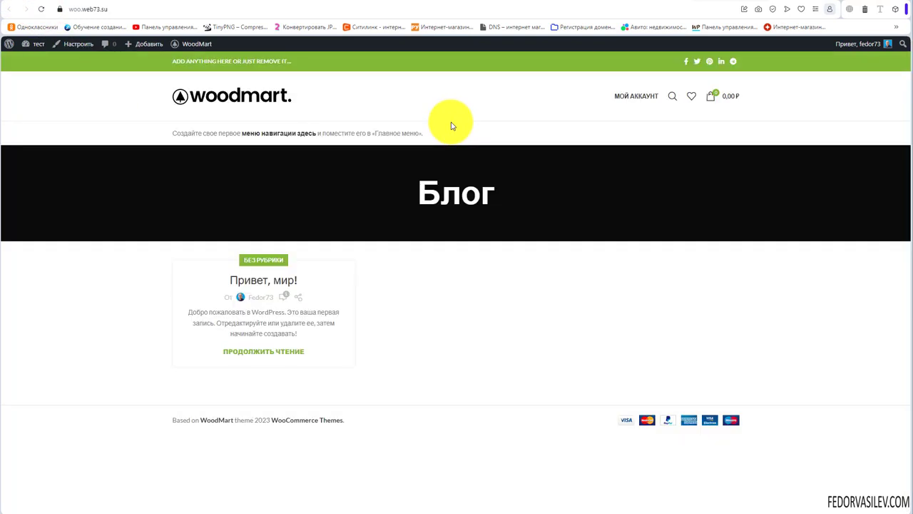